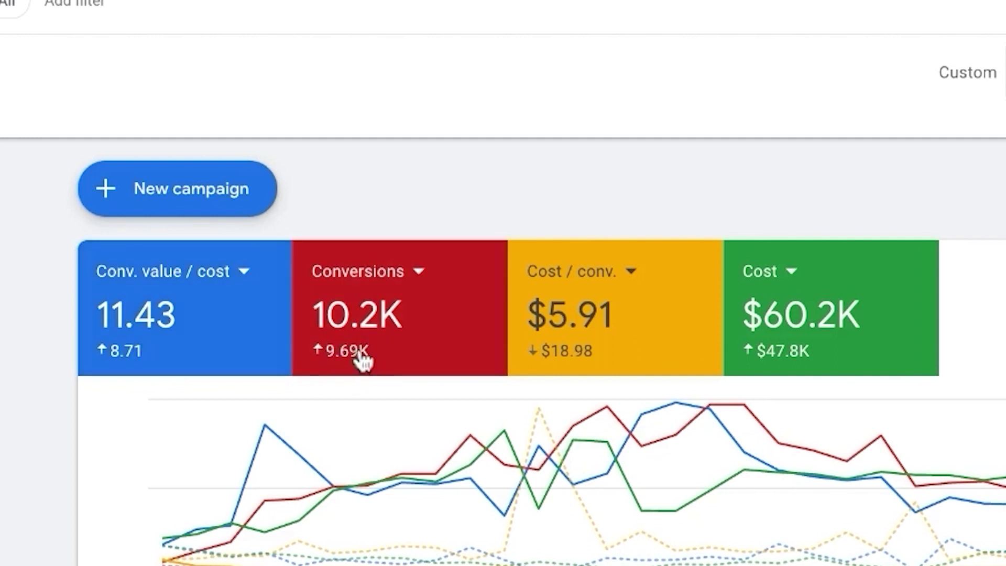
Step: Open the Campaigns list and scroll to its totals rows
mouse_move(680, 388)
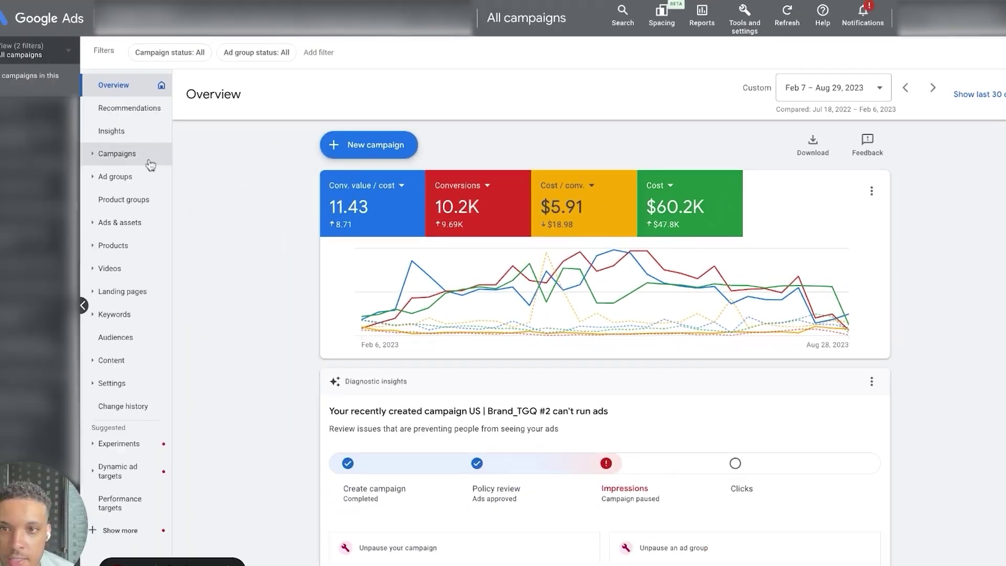
left_click(149, 160)
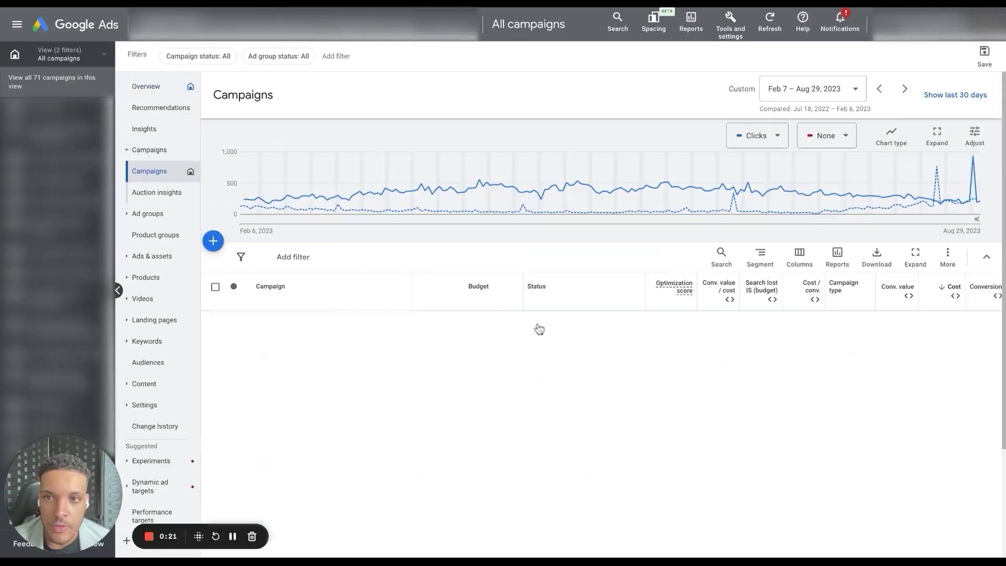
scroll(615, 366, "down", 3)
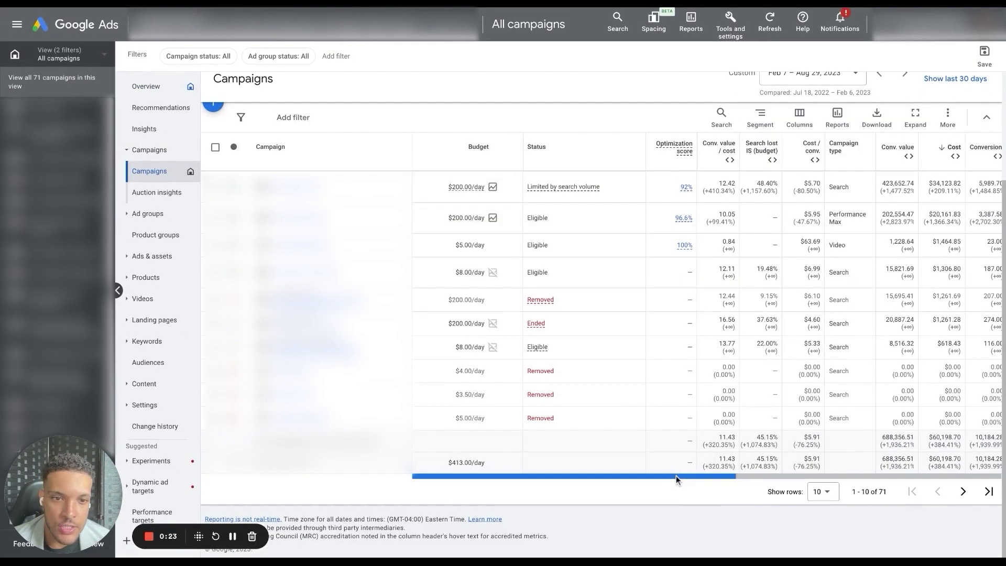
scroll(676, 476, "right", 2)
Step: Inspect the totals: conversion value per cost, conversion value change, and 10,184.28 conversions
triple_click(653, 439)
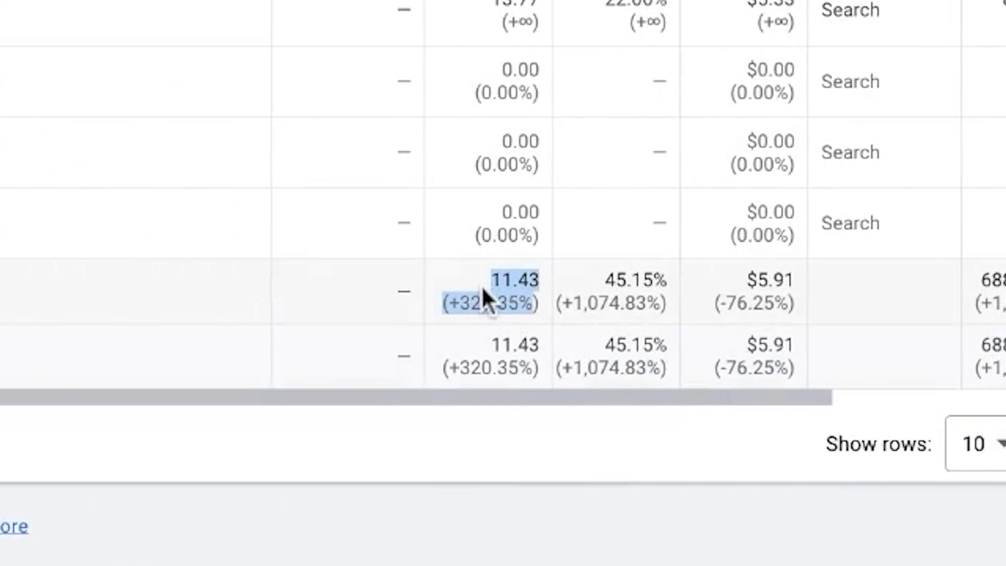
left_click(610, 292)
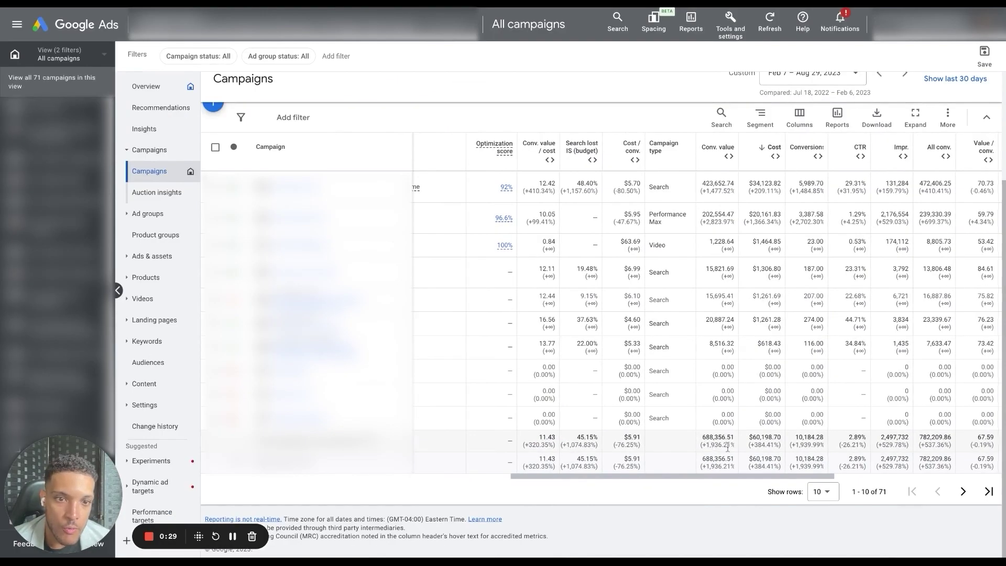
scroll(718, 446, "right", 2)
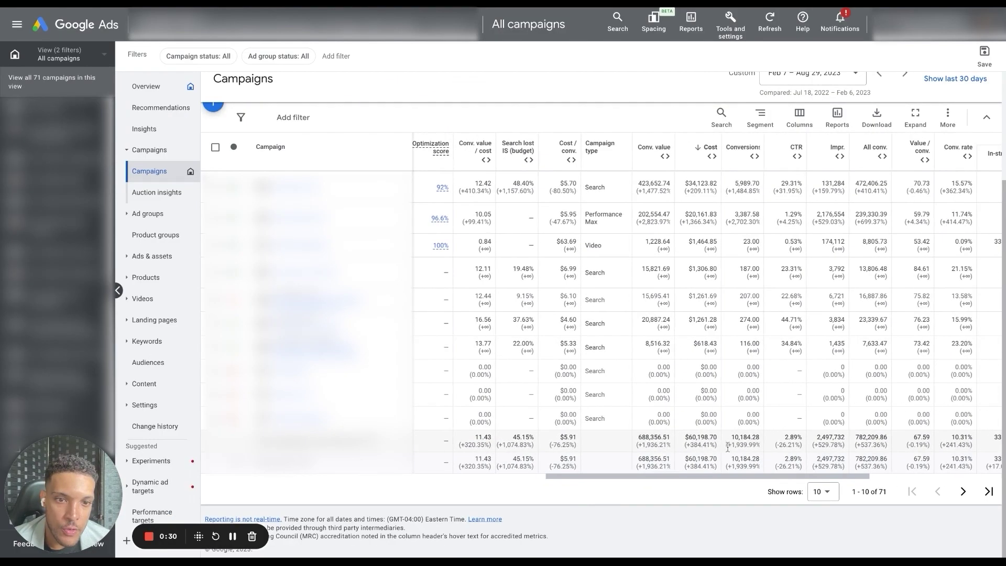
left_click(638, 445)
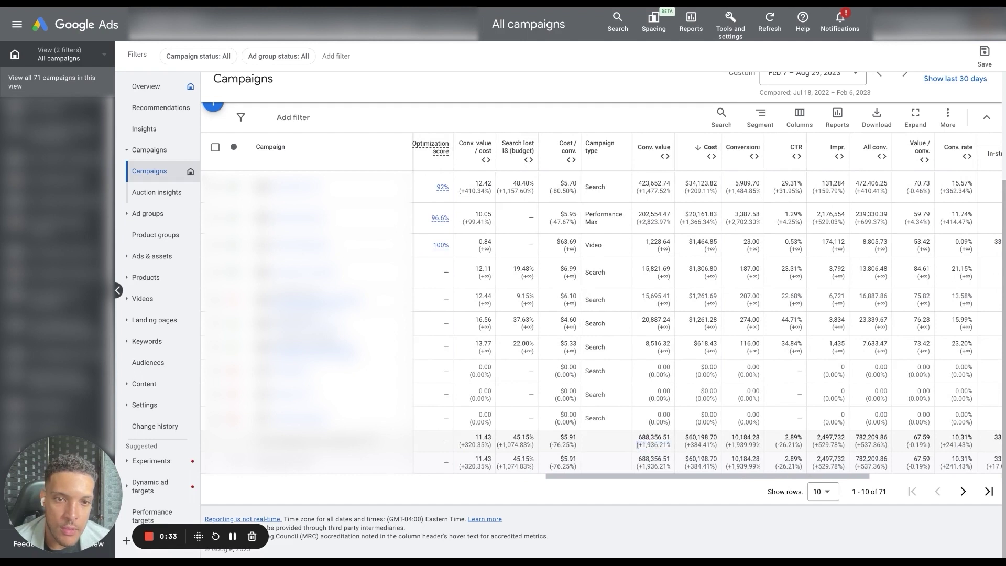
left_click_drag(638, 445, 668, 445)
left_click(639, 438)
left_click_drag(756, 445, 687, 438)
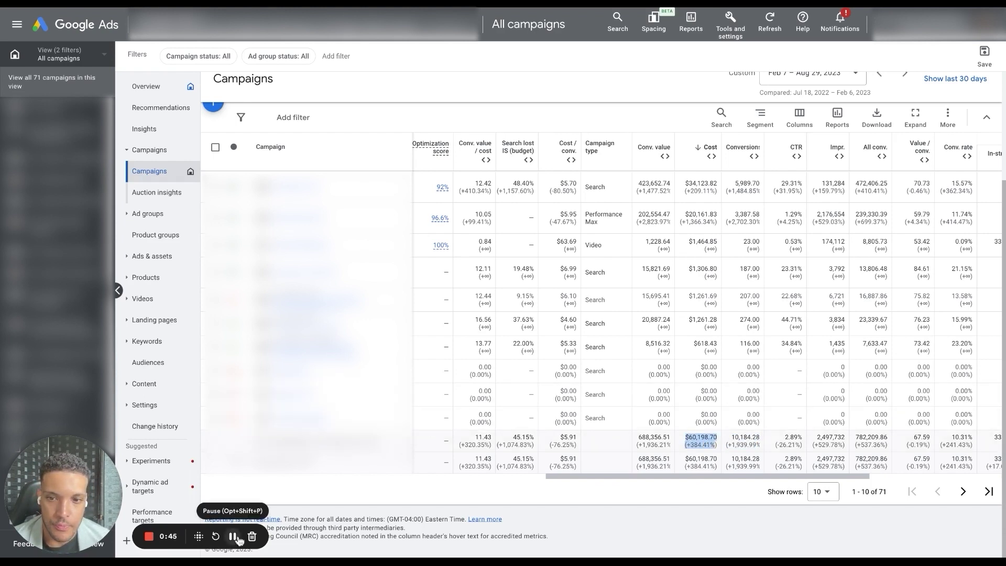
Step: Open the Conversions summary and check the third row's 317,057.69 value and 4,673.47 conversions
scroll(601, 187, "up", 3)
left_click(730, 24)
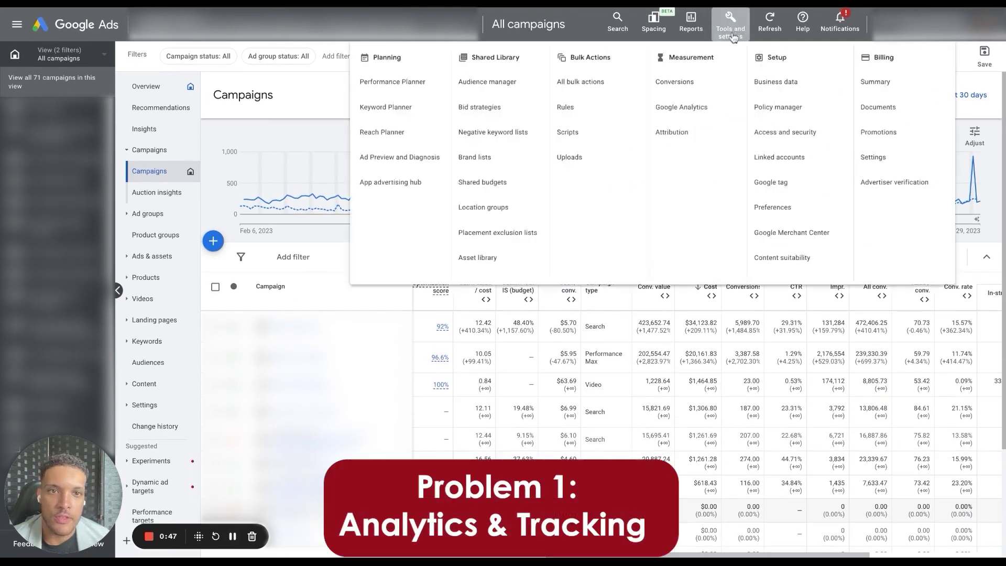
left_click(663, 81)
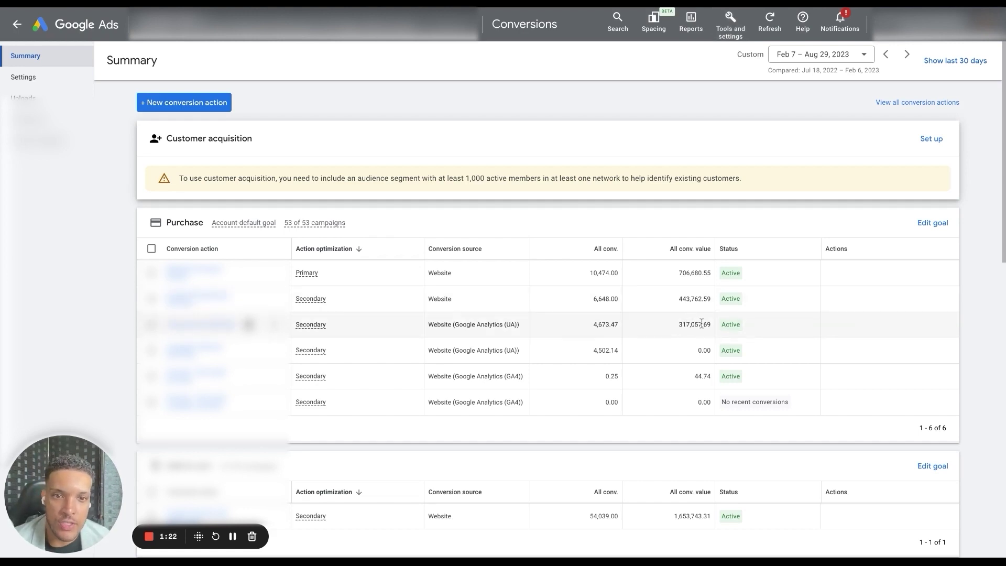
left_click_drag(702, 325, 593, 326)
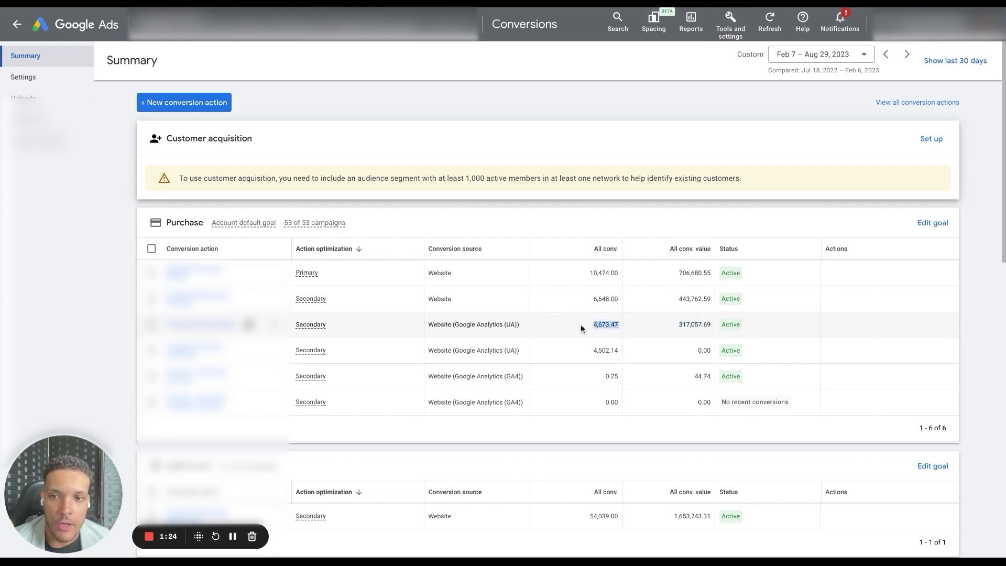
left_click(615, 327)
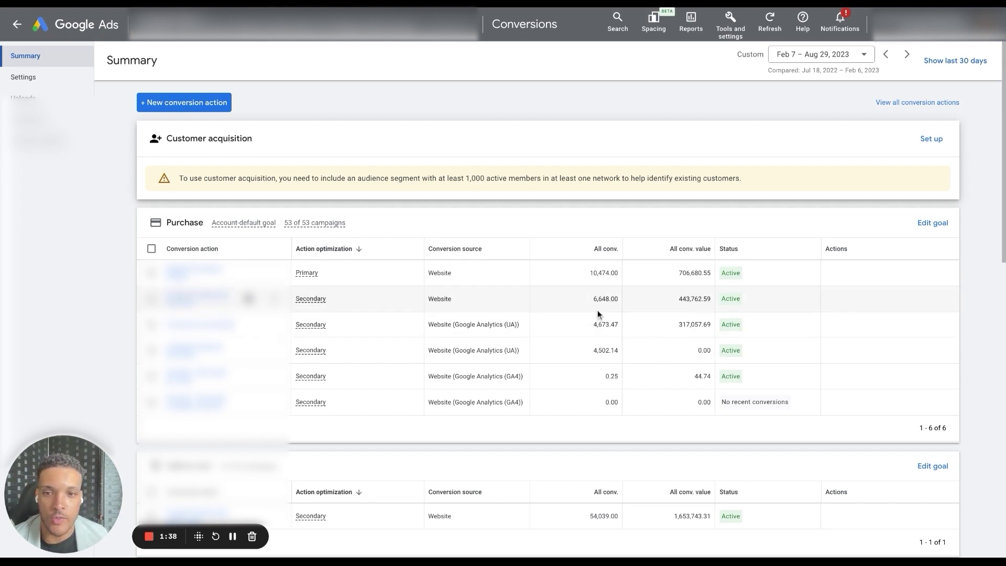
scroll(598, 311, "down", 6)
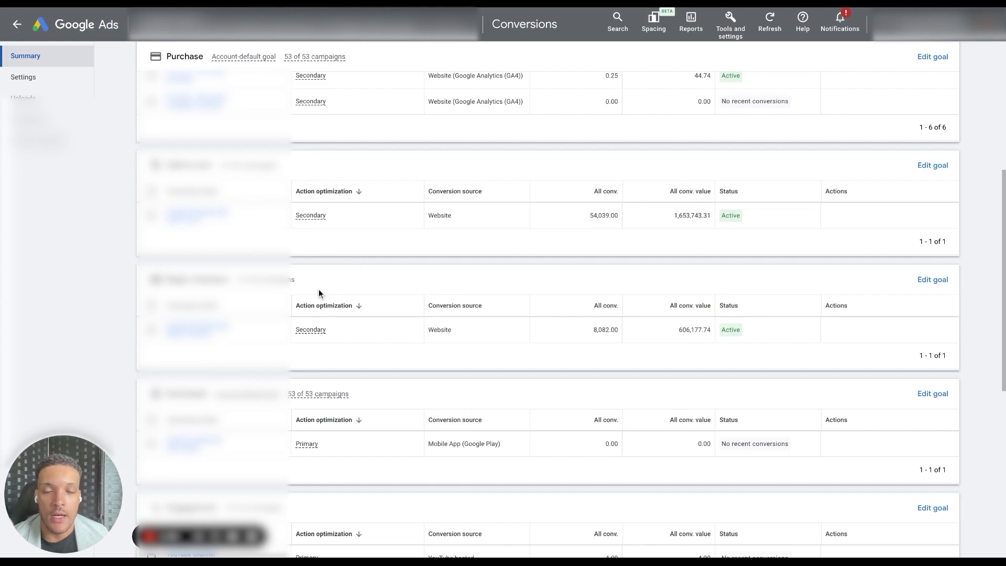
scroll(493, 273, "up", 2)
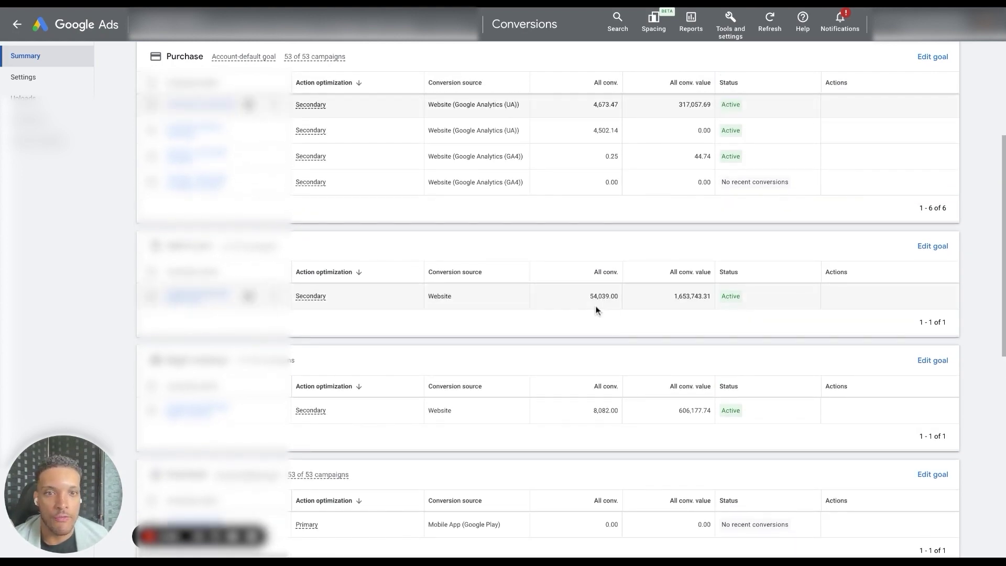
double_click(676, 297)
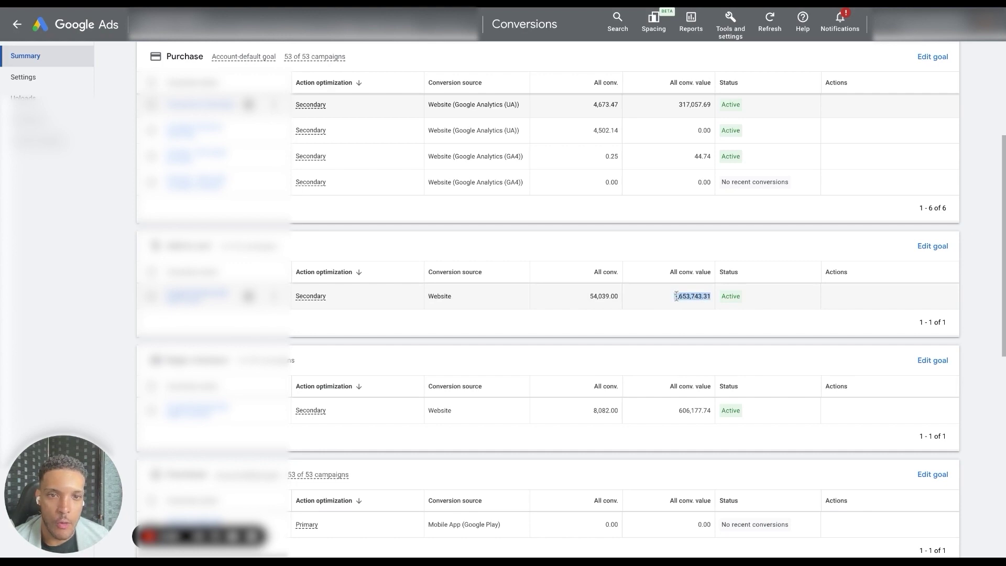
left_click_drag(691, 410, 678, 413)
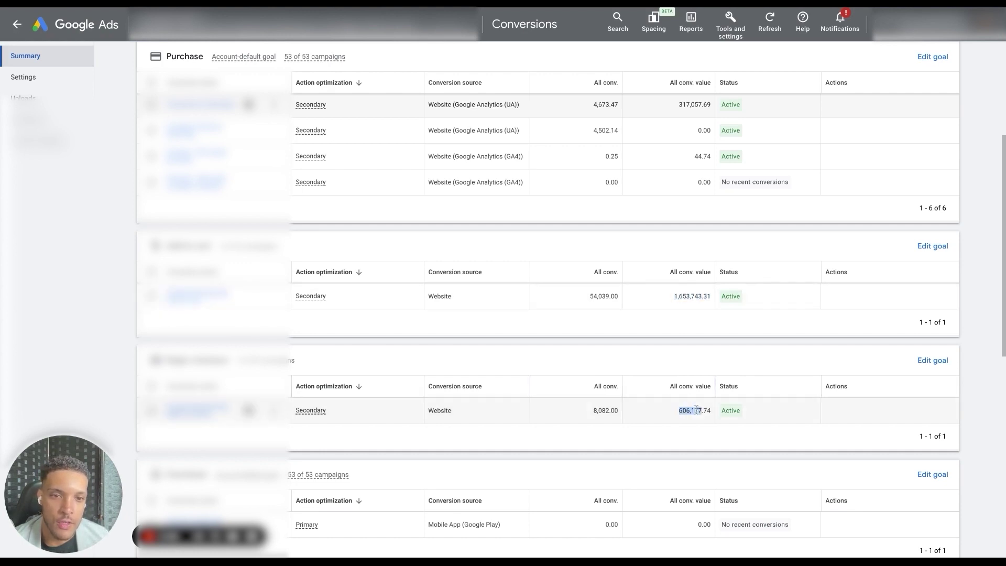
scroll(669, 400, "up", 3)
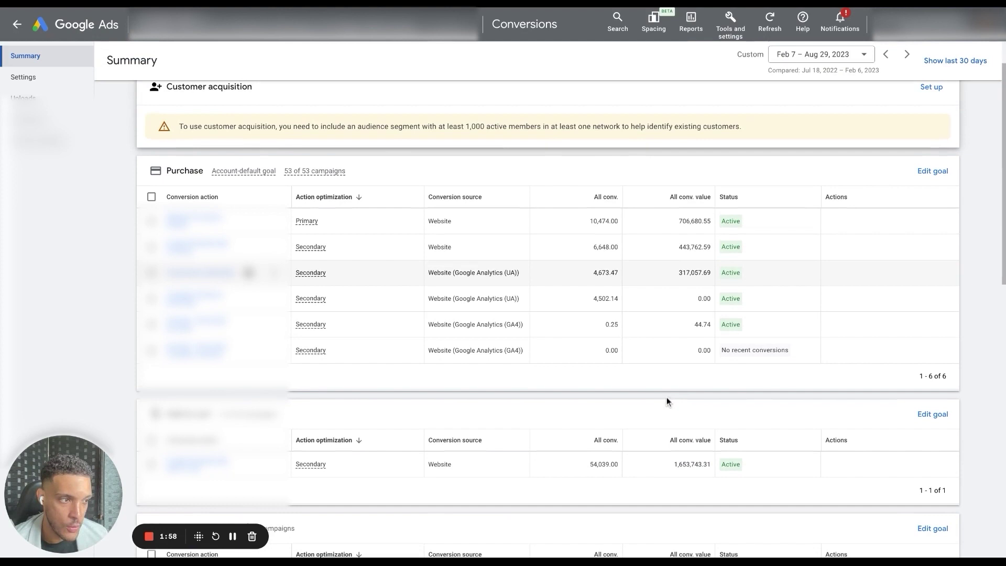
scroll(647, 372, "up", 1)
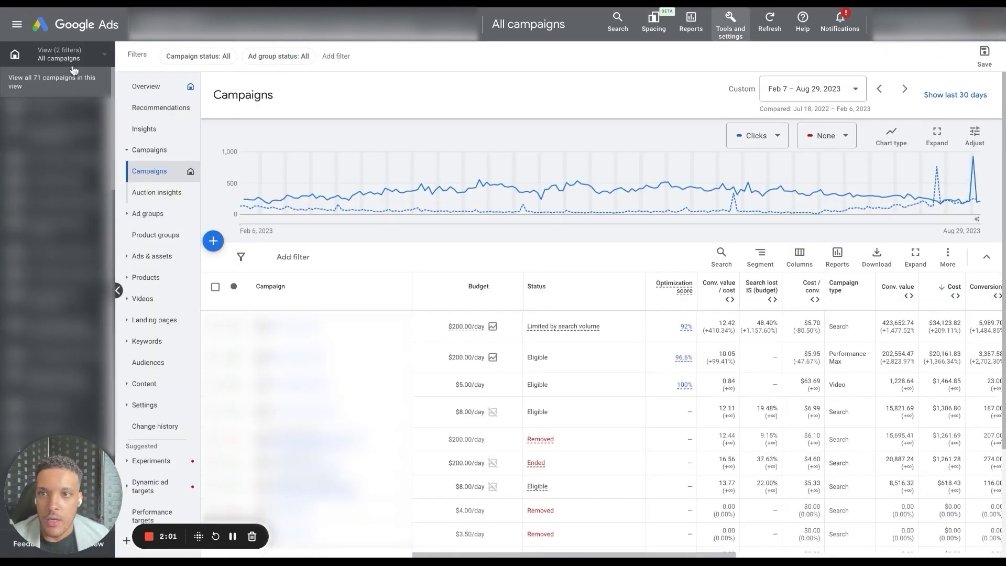
Step: Filter to Search campaigns and open the top campaign's settings showing Target ROAS 400%
left_click(76, 61)
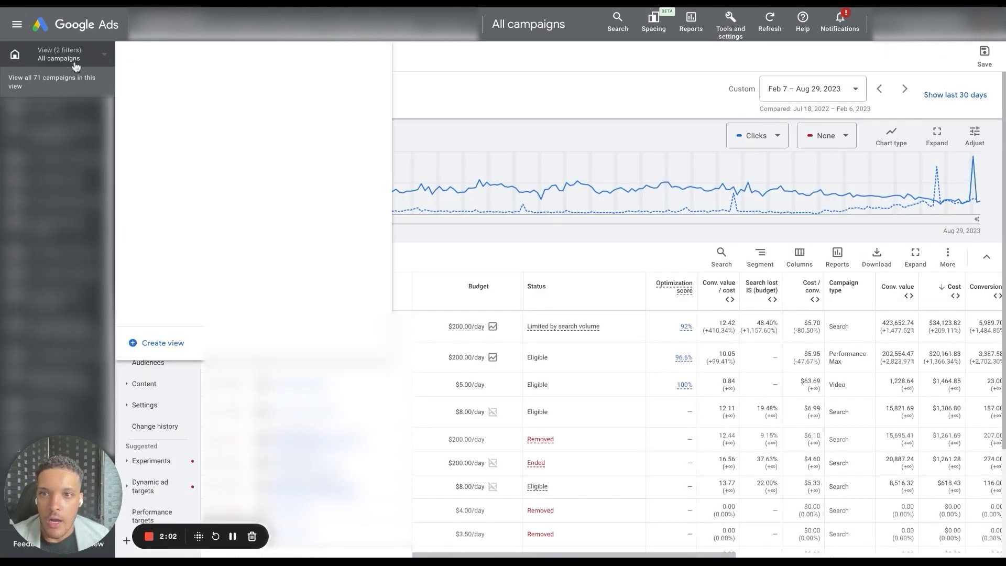
left_click(185, 132)
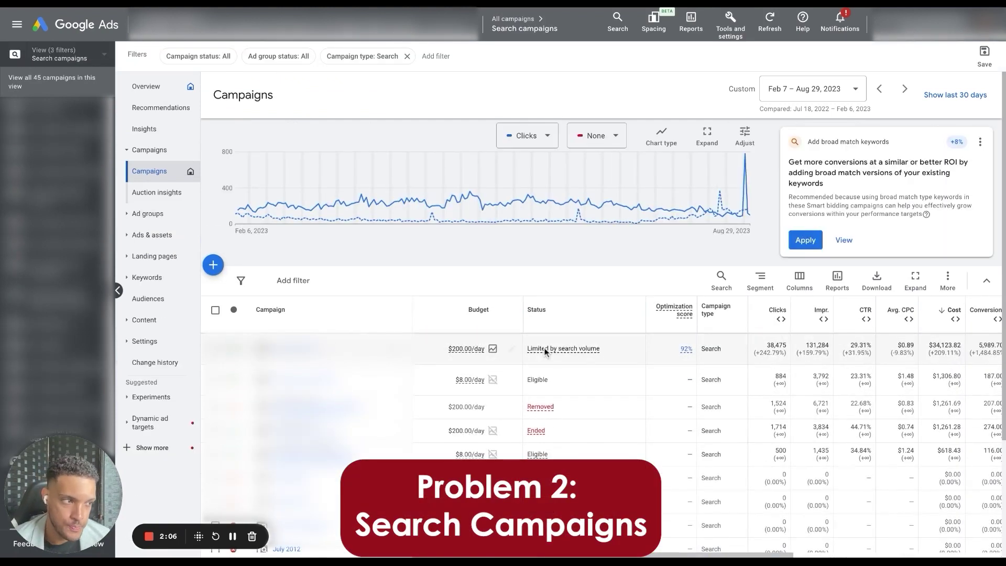
mouse_move(546, 351)
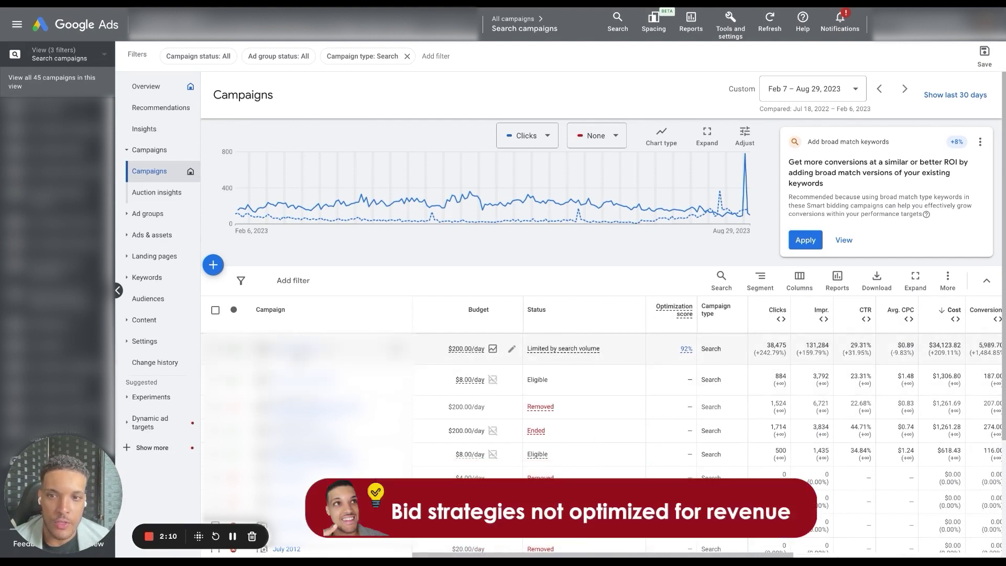
left_click(294, 349)
left_click(157, 295)
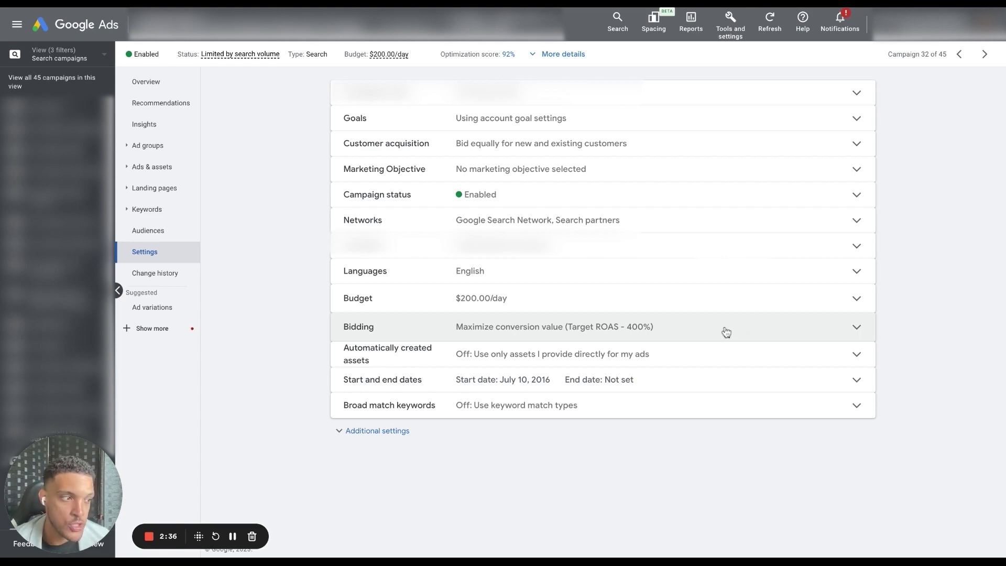
Step: Return to All campaigns and open the Experiments list of three search experiments
mouse_move(470, 32)
left_click(467, 54)
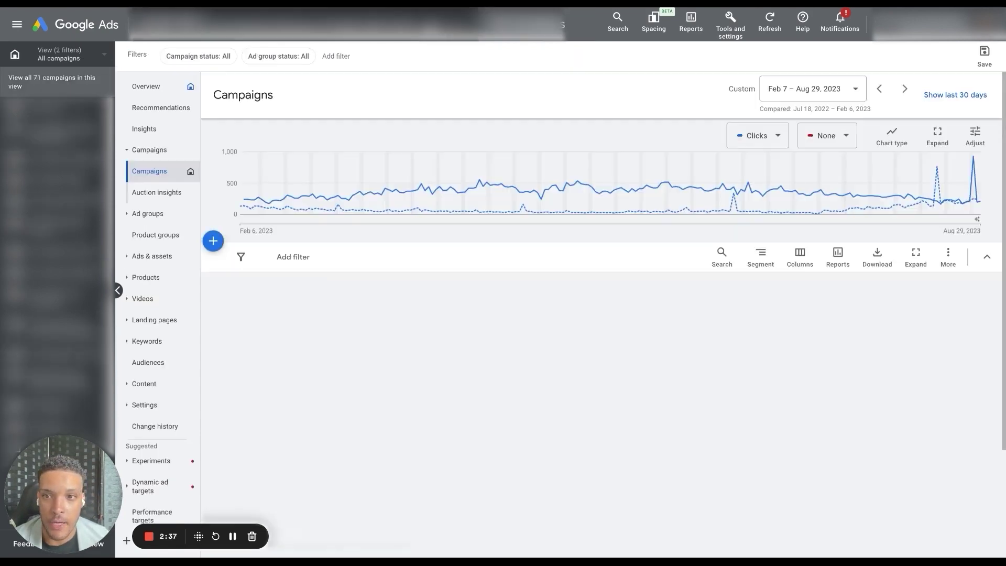
left_click(170, 473)
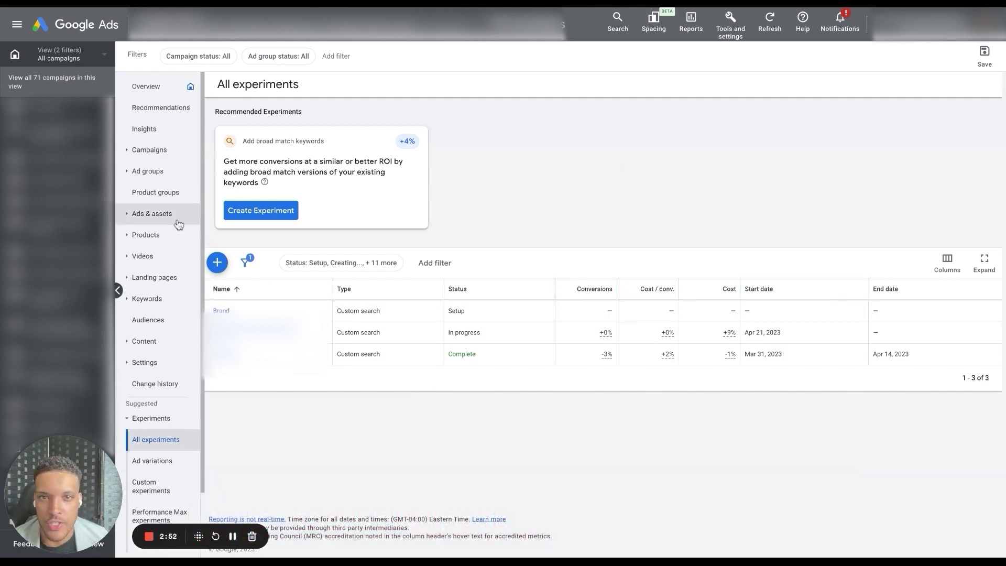
Step: Switch to the Search campaigns view and sort its ads by impressions, highest first
left_click(84, 58)
left_click(196, 135)
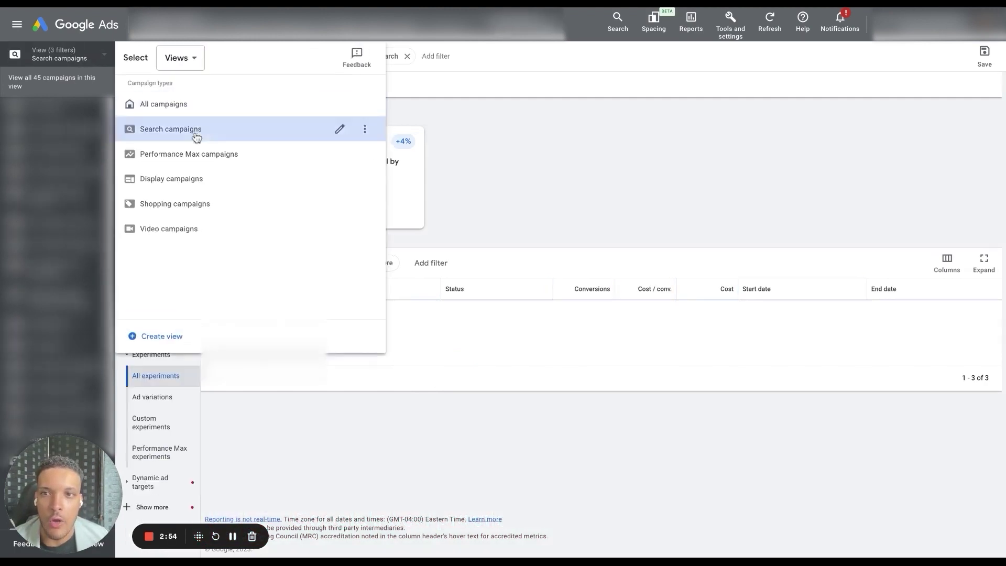
left_click(173, 193)
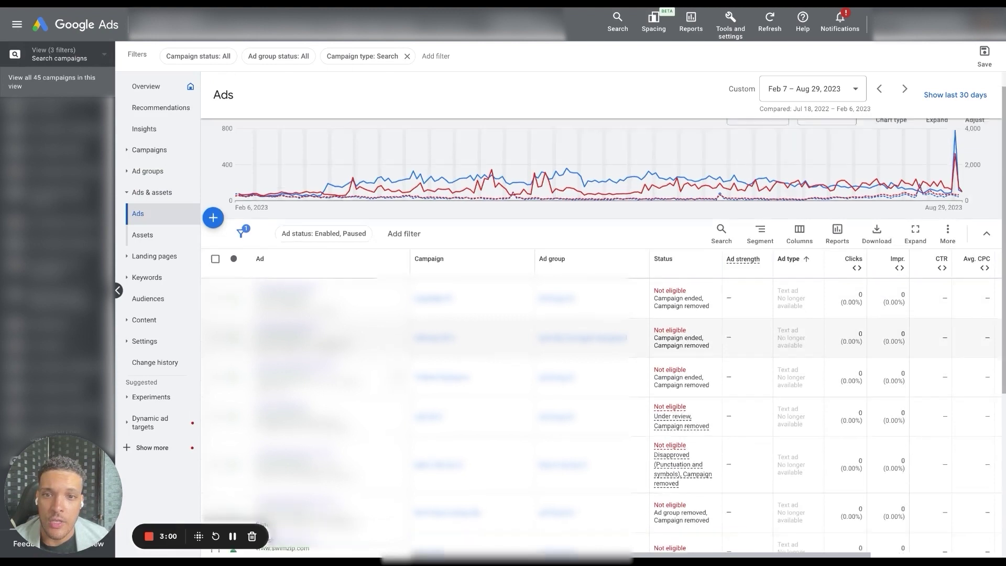
scroll(314, 288, "down", 3)
left_click(175, 212)
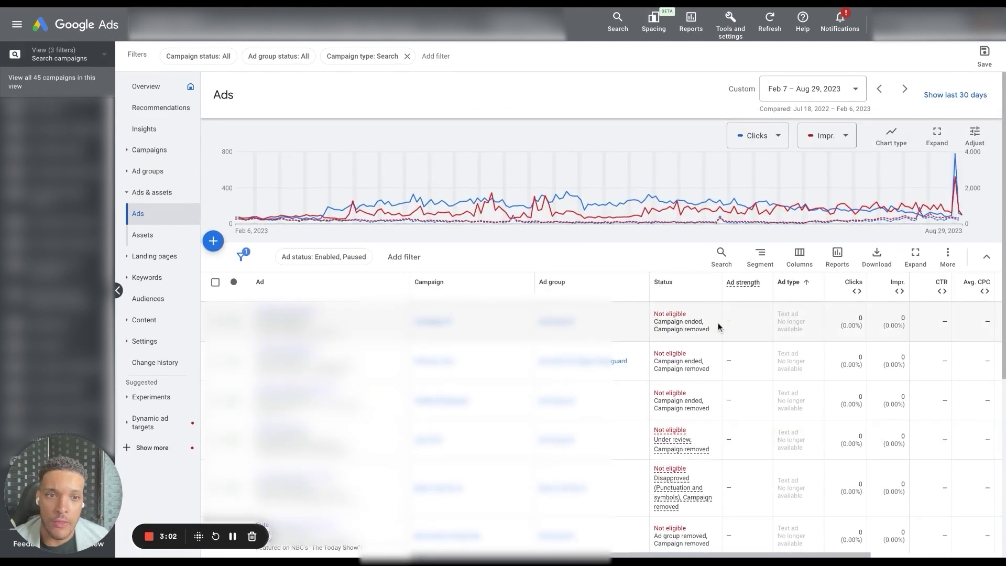
left_click(715, 288)
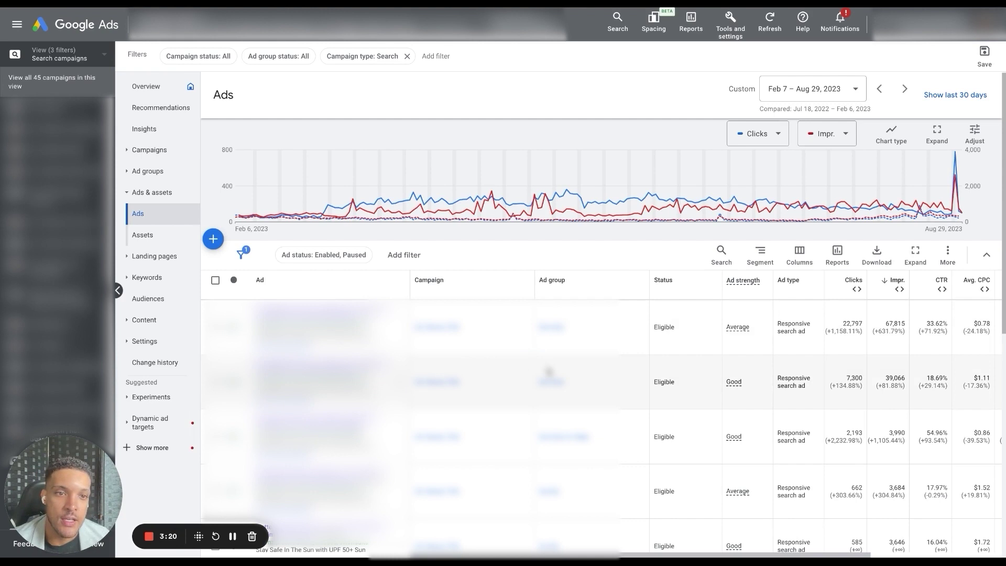
Step: Compare the top three ads' CTRs: 33.62%, 18.69% and 54.96%
scroll(545, 370, "right", 2)
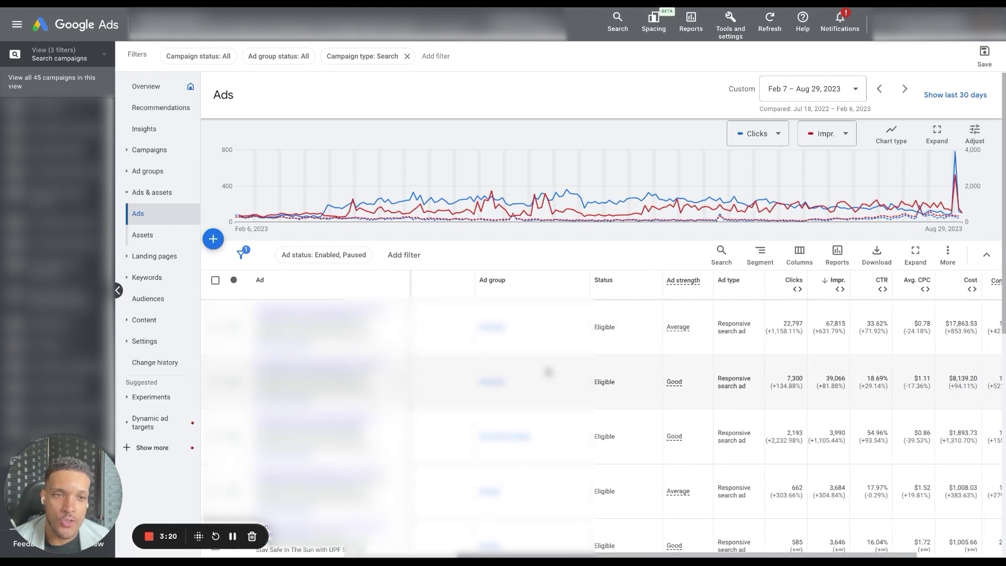
triple_click(869, 323)
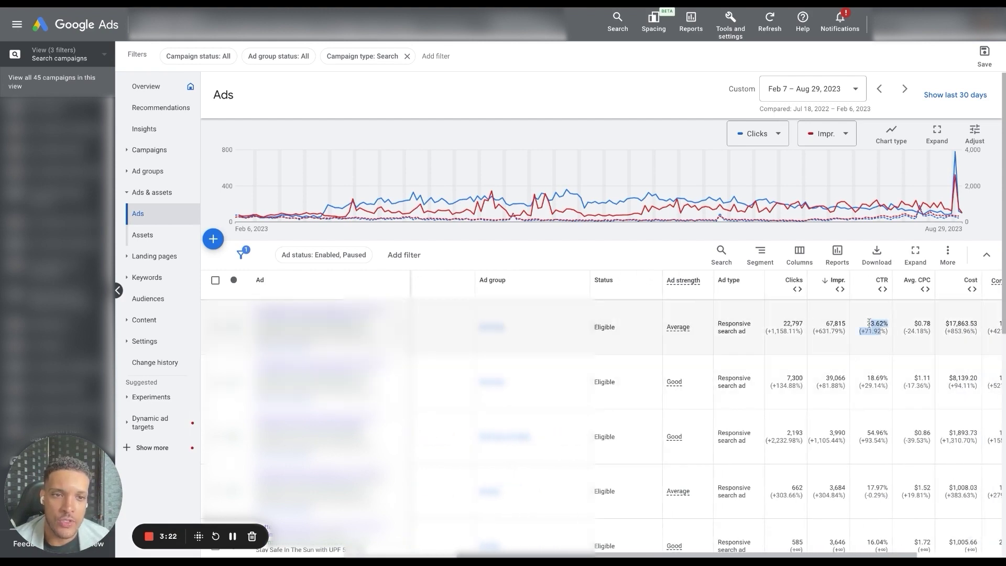
triple_click(872, 380)
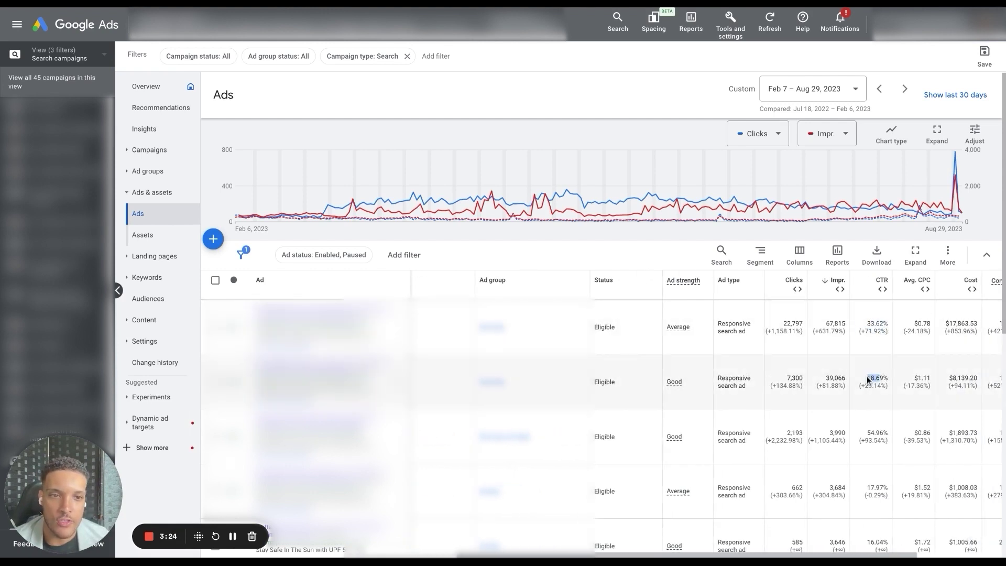
triple_click(871, 438)
Step: Open the Ad groups table listing the 385 Search ad groups
scroll(882, 445, "left", 1)
scroll(881, 444, "left", 2)
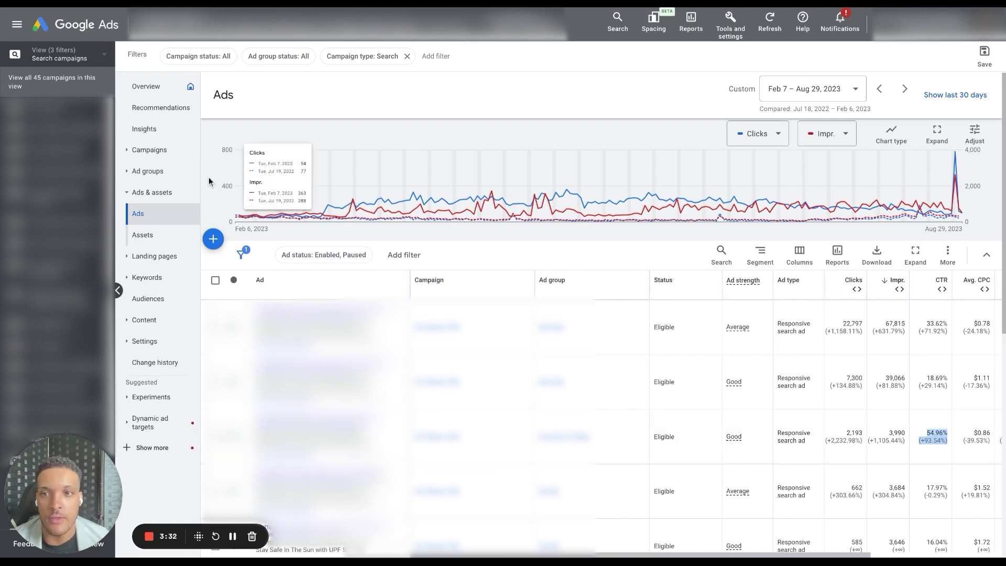
left_click(147, 170)
scroll(776, 370, "down", 3)
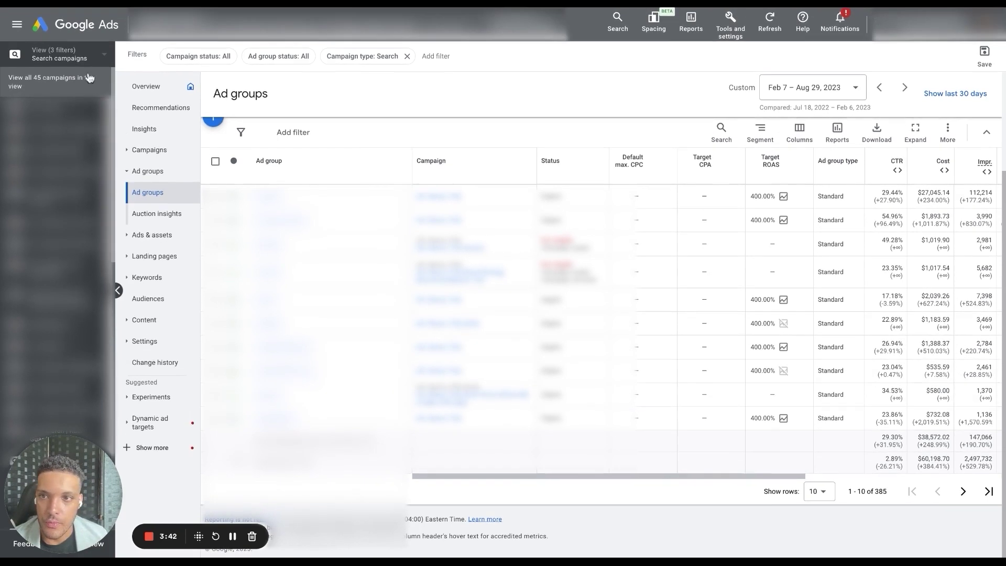
Step: Switch to Performance Max and view its campaign's single asset group with Excellent ad strength
left_click(73, 54)
left_click(200, 156)
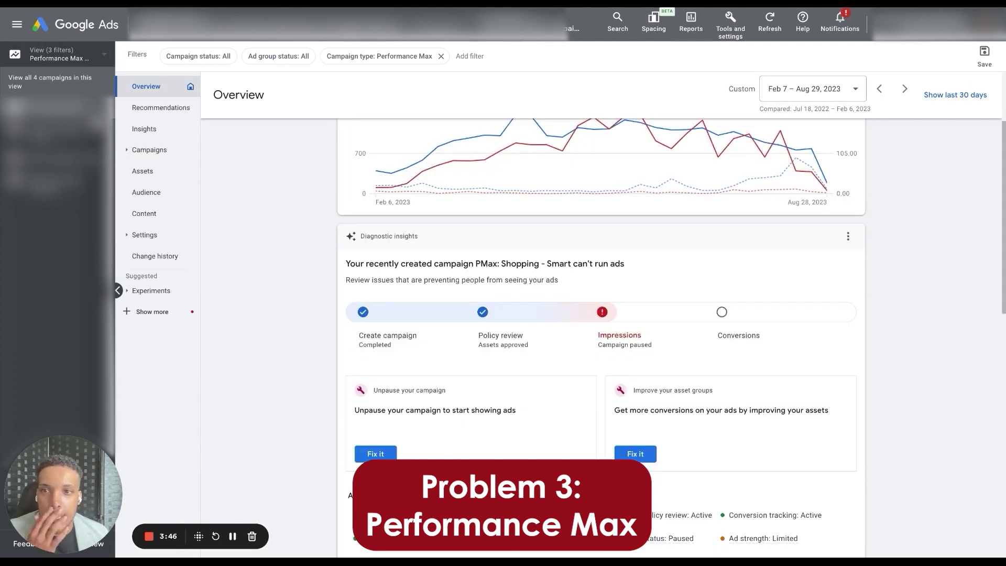
left_click(146, 151)
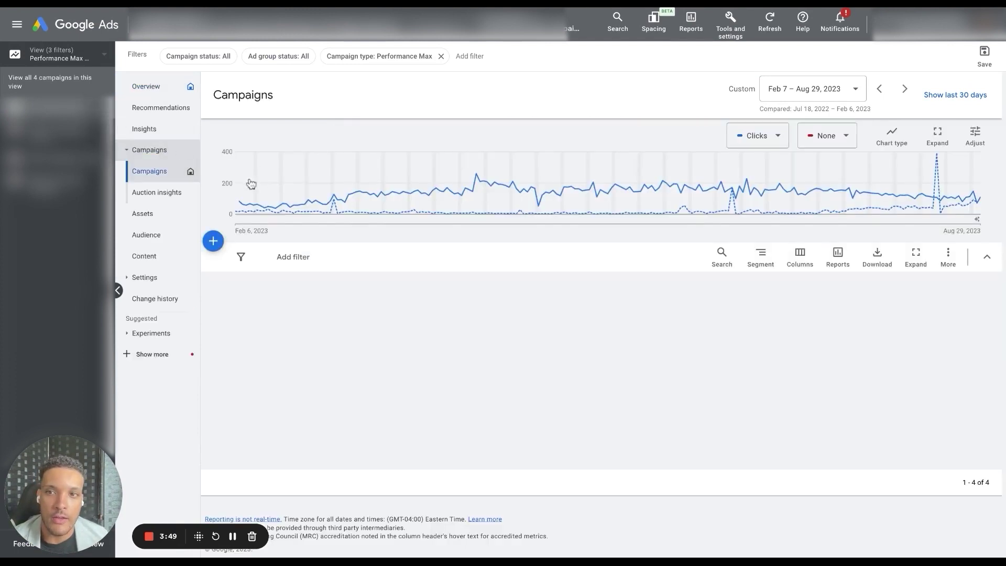
left_click(294, 329)
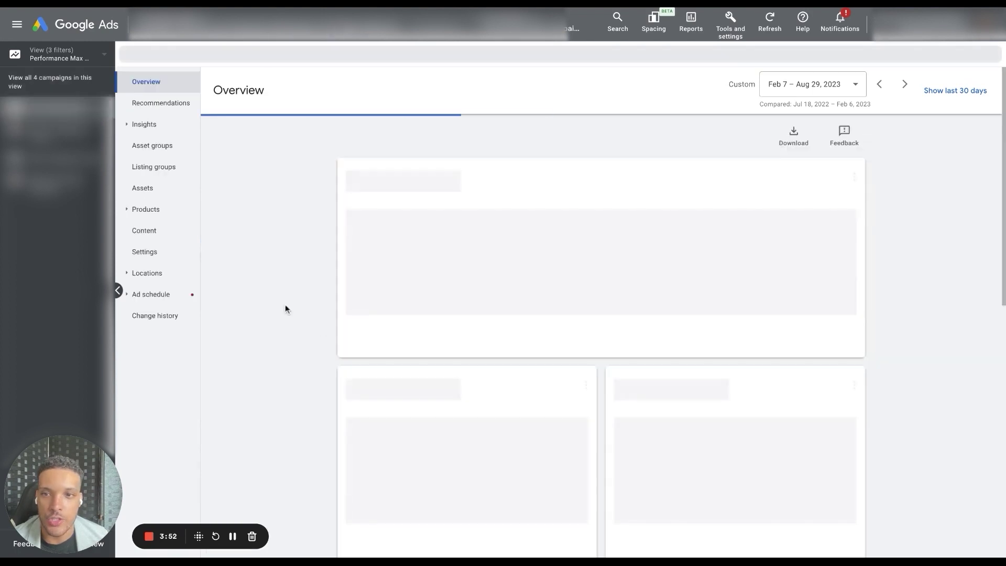
left_click(157, 147)
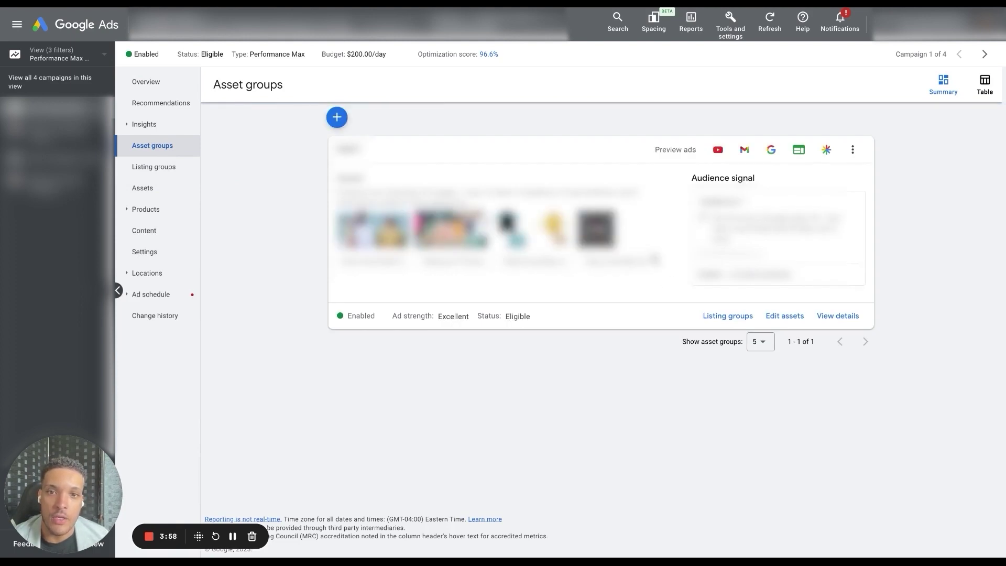
mouse_move(744, 220)
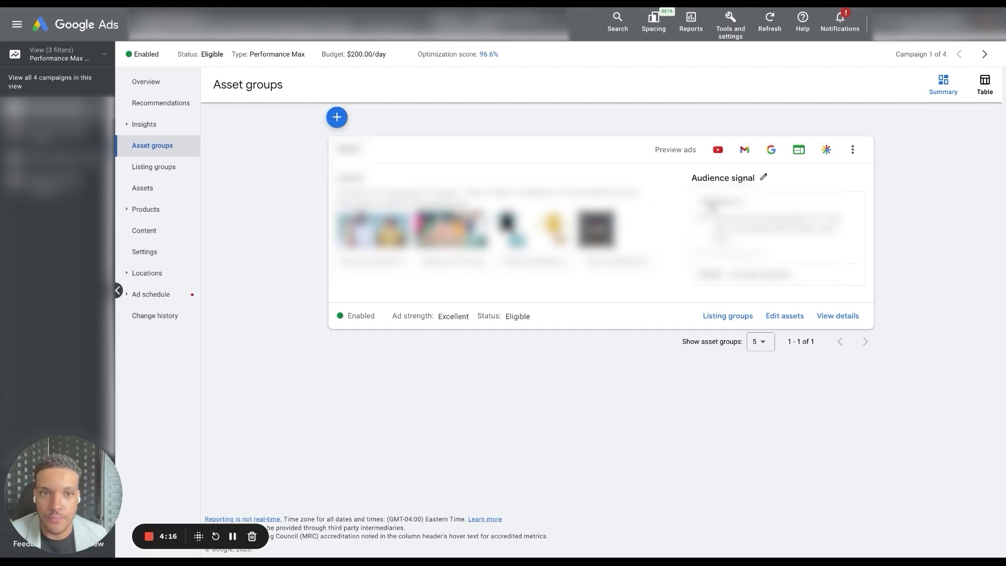
Step: Review the Performance Max settings, then list the 45 Search campaigns
left_click(174, 254)
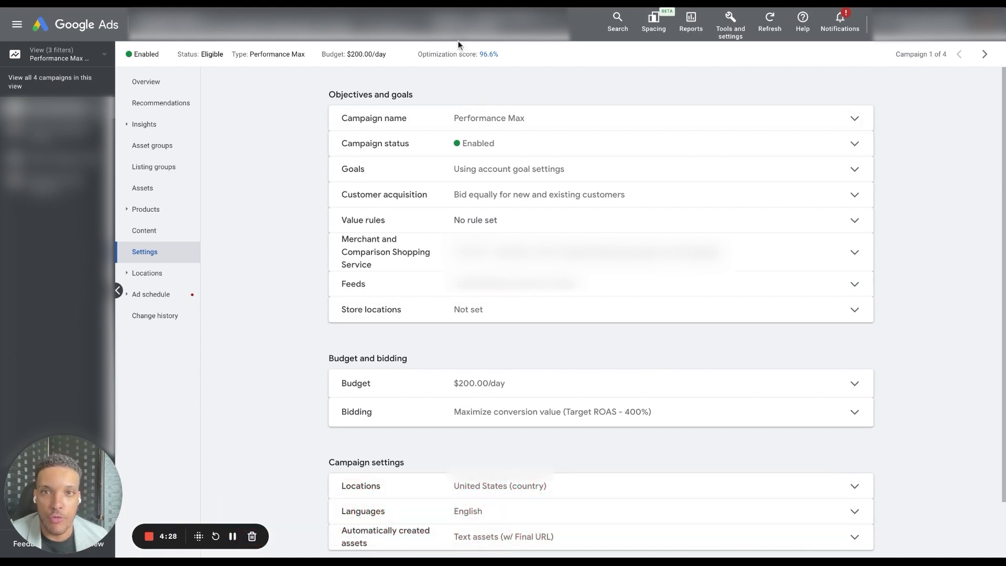
mouse_move(472, 26)
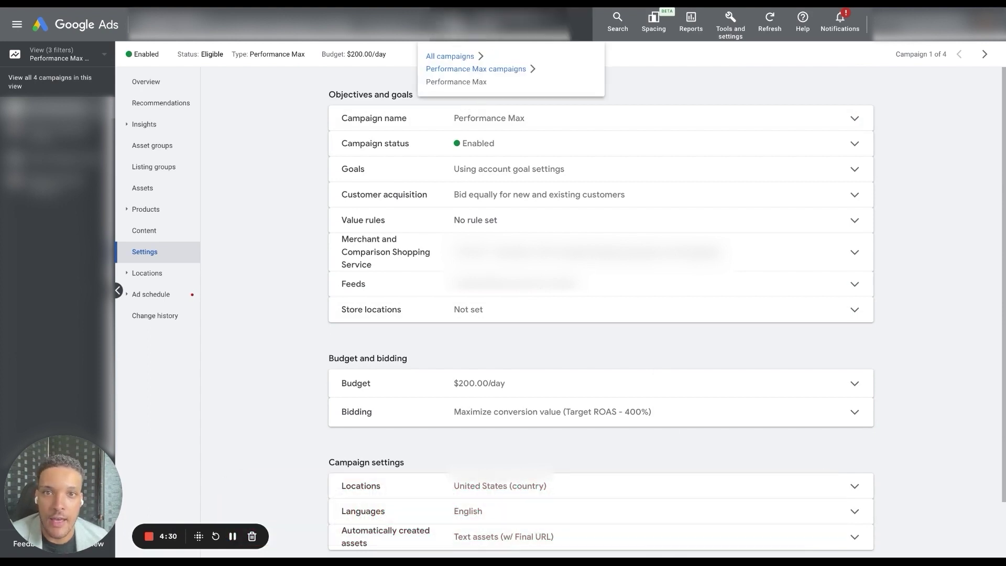
left_click(453, 26)
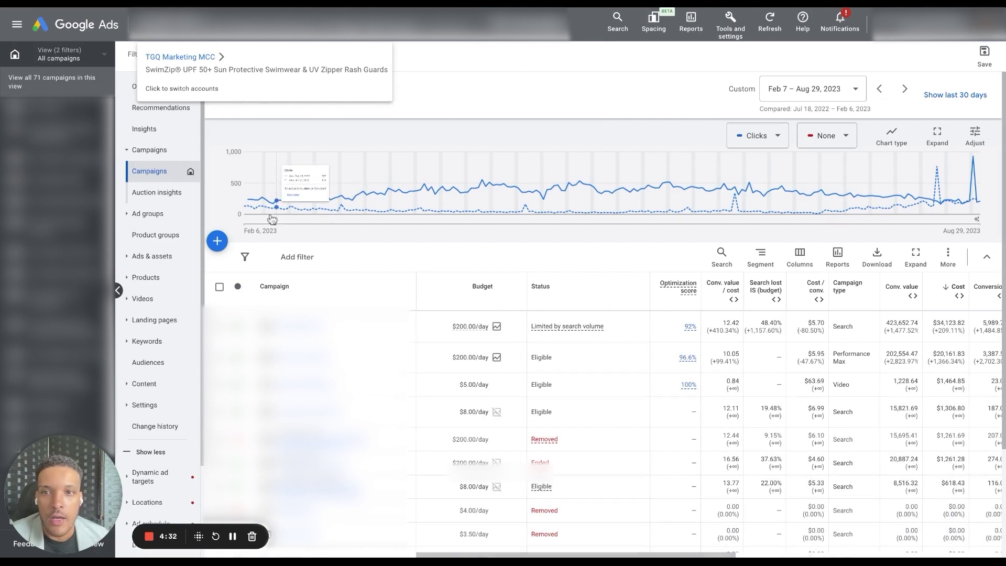
left_click(73, 61)
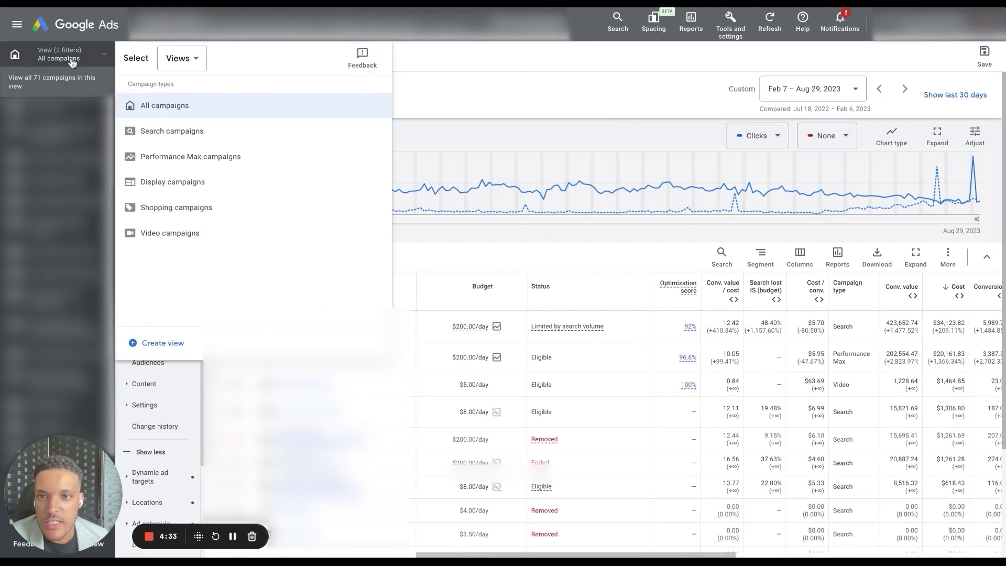
left_click(196, 131)
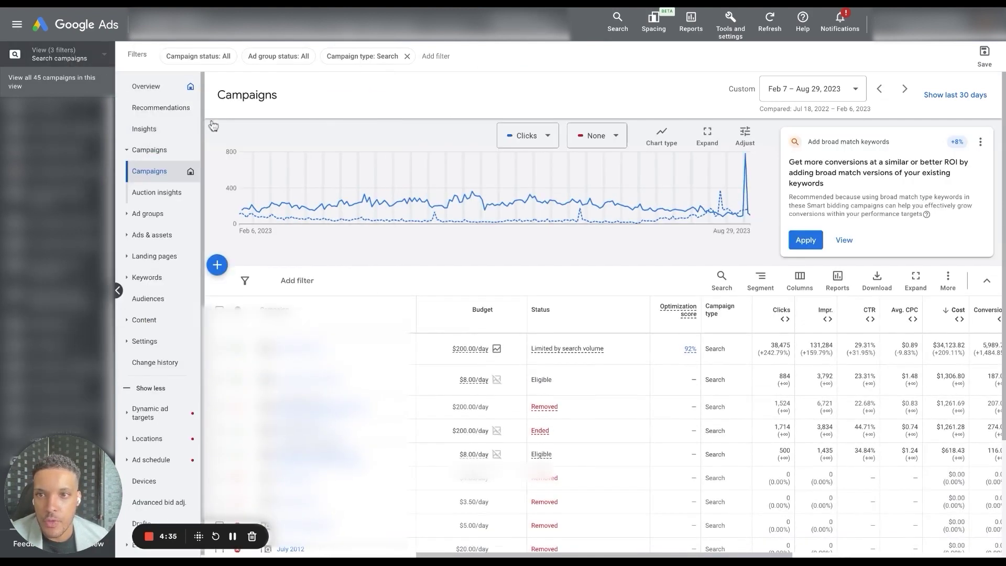
Step: Show all campaign types filtered to Enabled status and scroll across the 5 campaigns' metrics
left_click(67, 56)
left_click(181, 109)
left_click(205, 57)
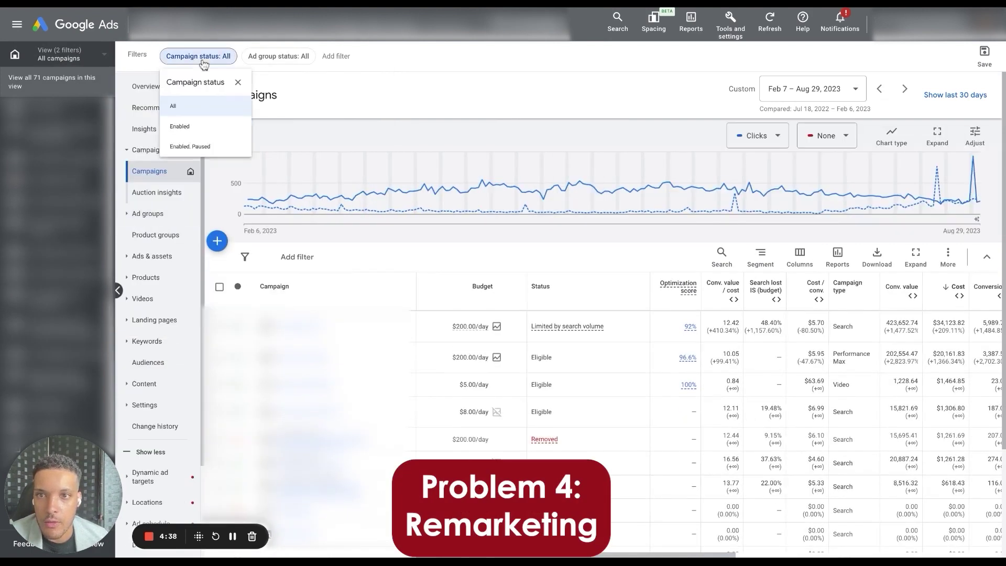
left_click(189, 137)
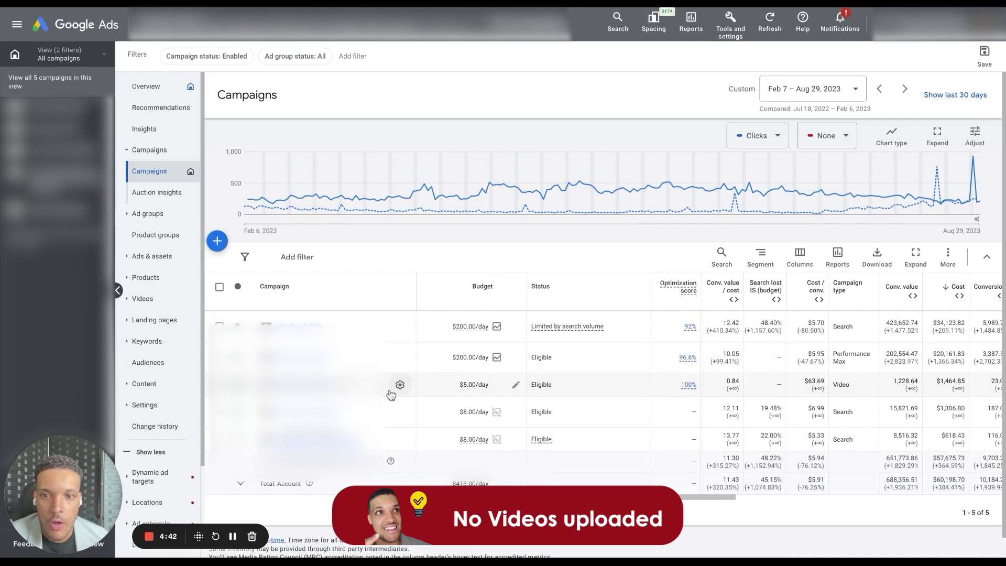
scroll(573, 418, "right", 3)
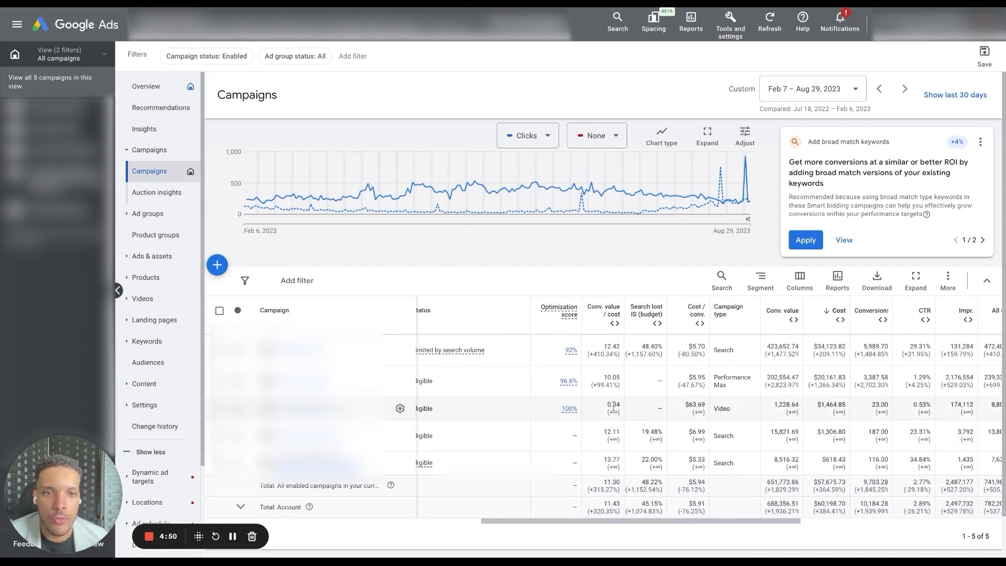
scroll(613, 406, "right", 3)
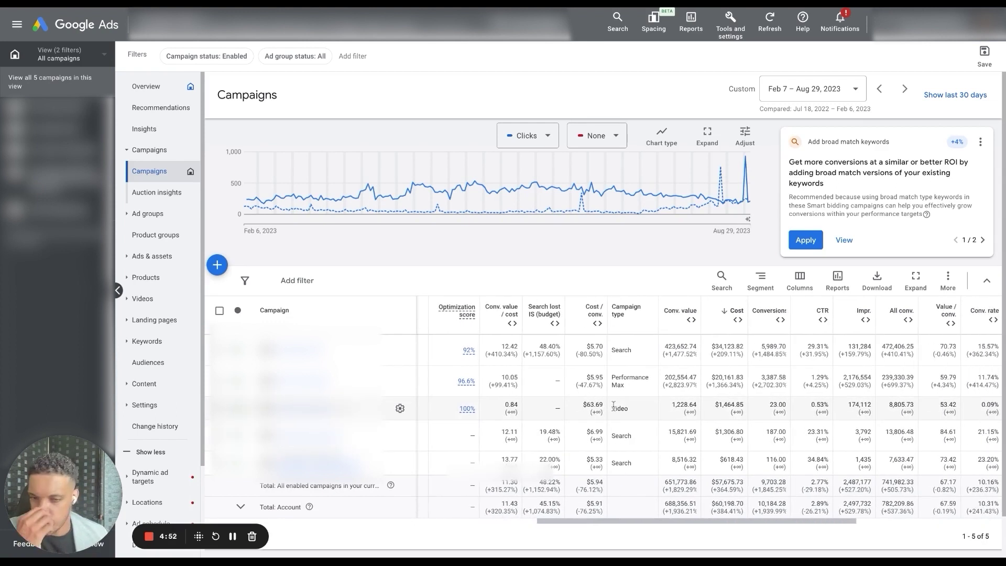
scroll(614, 408, "left", 2)
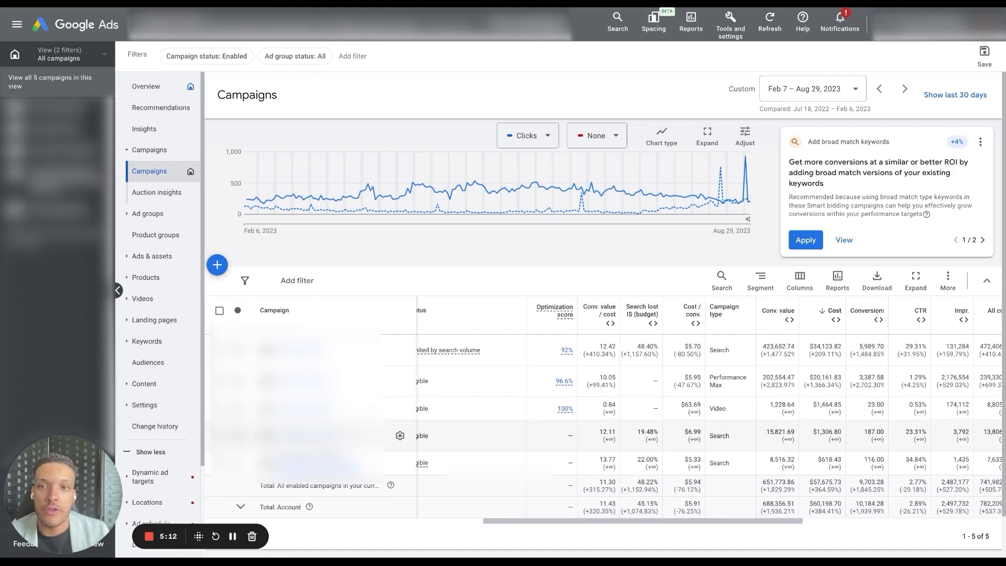
Step: Open Linked accounts under Tools and settings and check the YouTube row's linked count
left_click(730, 24)
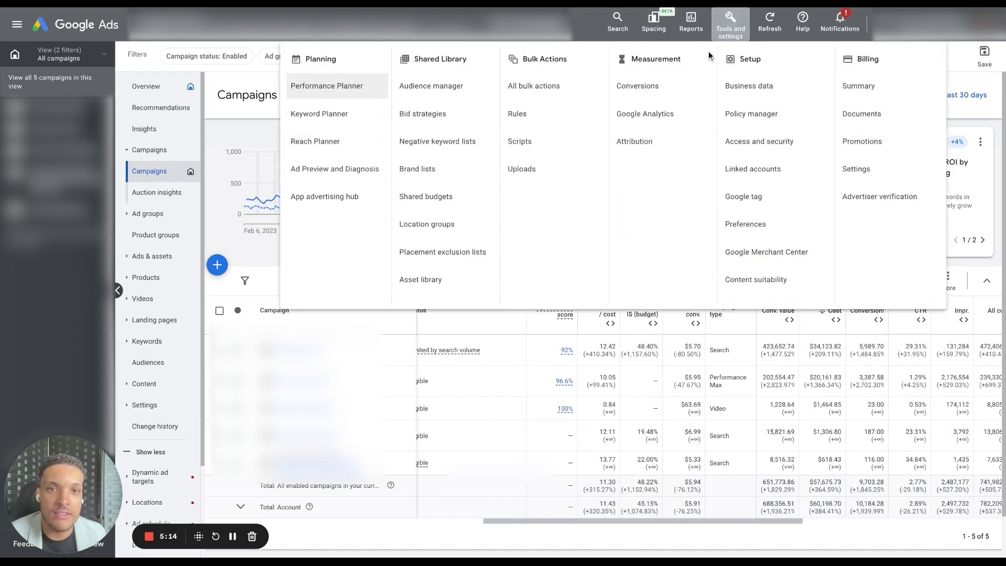
left_click(750, 180)
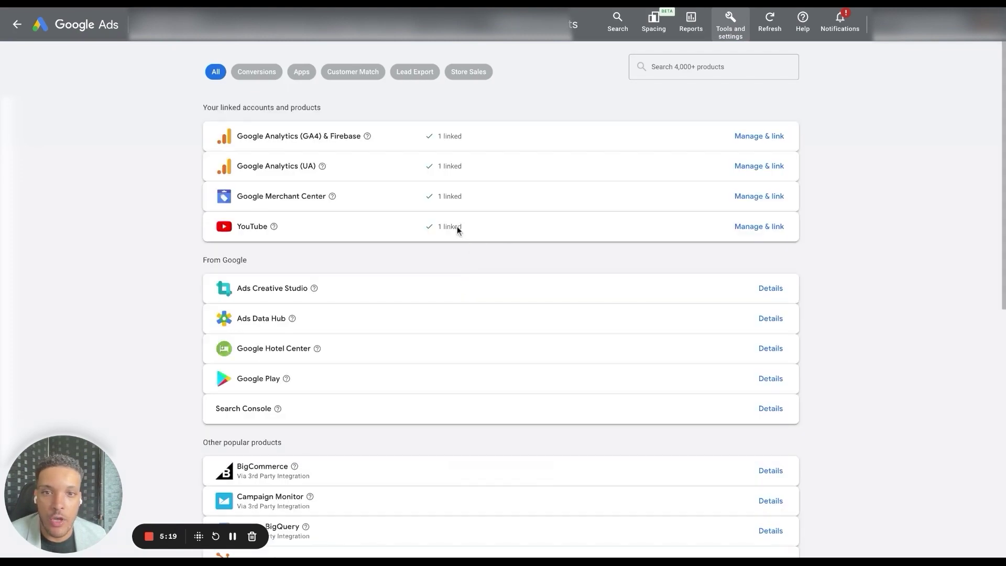
left_click_drag(438, 227, 446, 229)
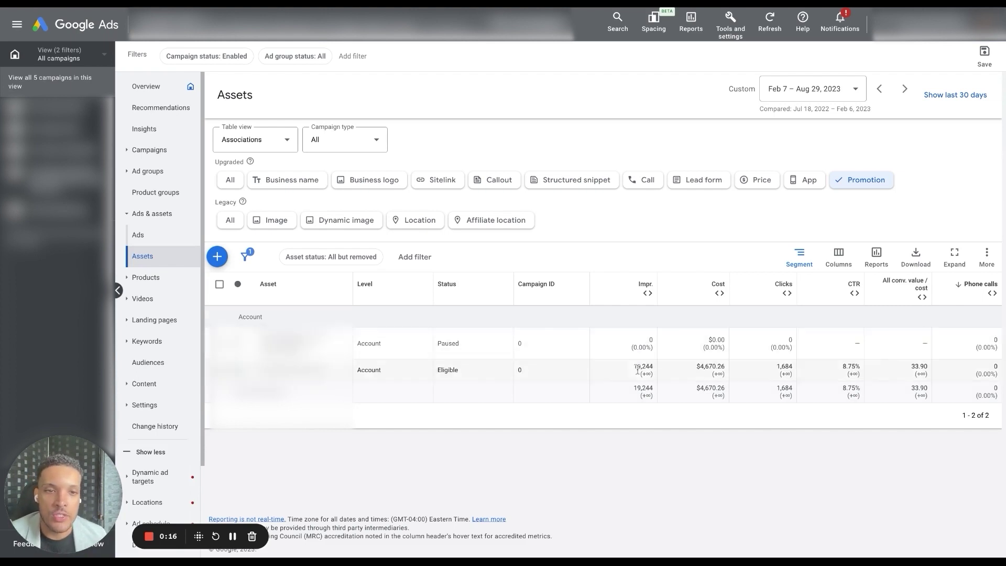
double_click(913, 367)
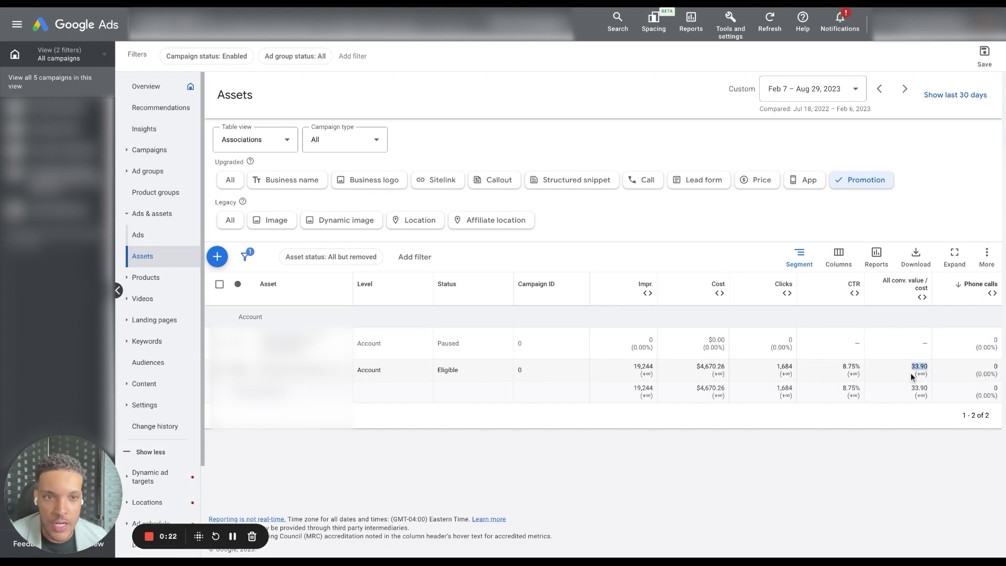
double_click(855, 366)
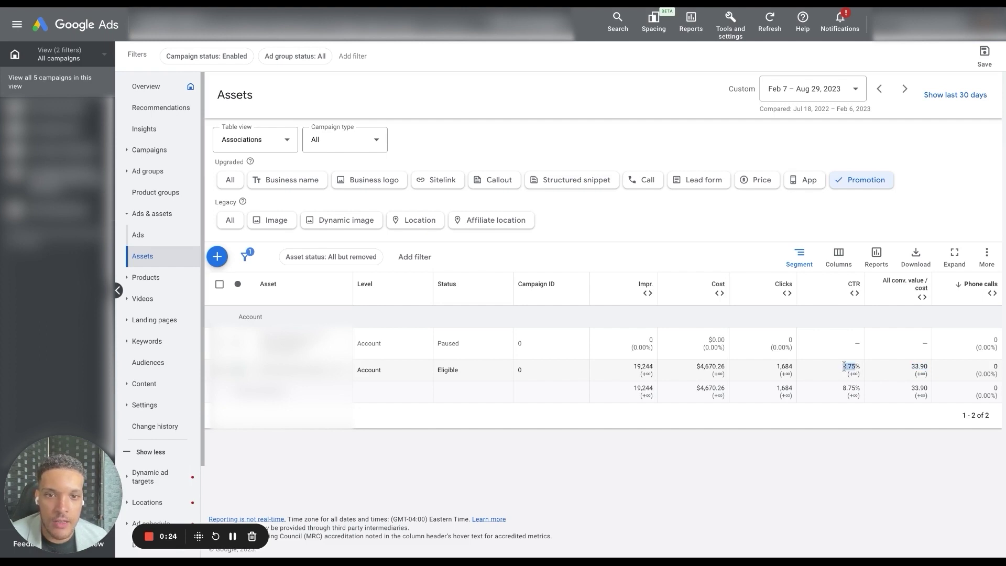